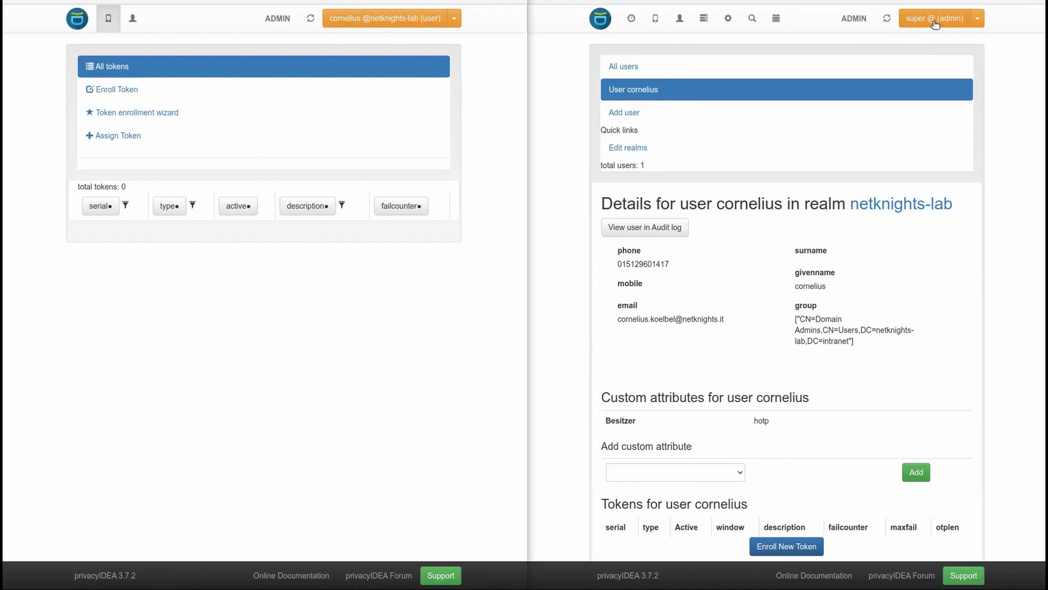
- Enroll a new HOTP token for the user with a server-generated key
{"action": "left_click", "coordinate": [885, 22]}
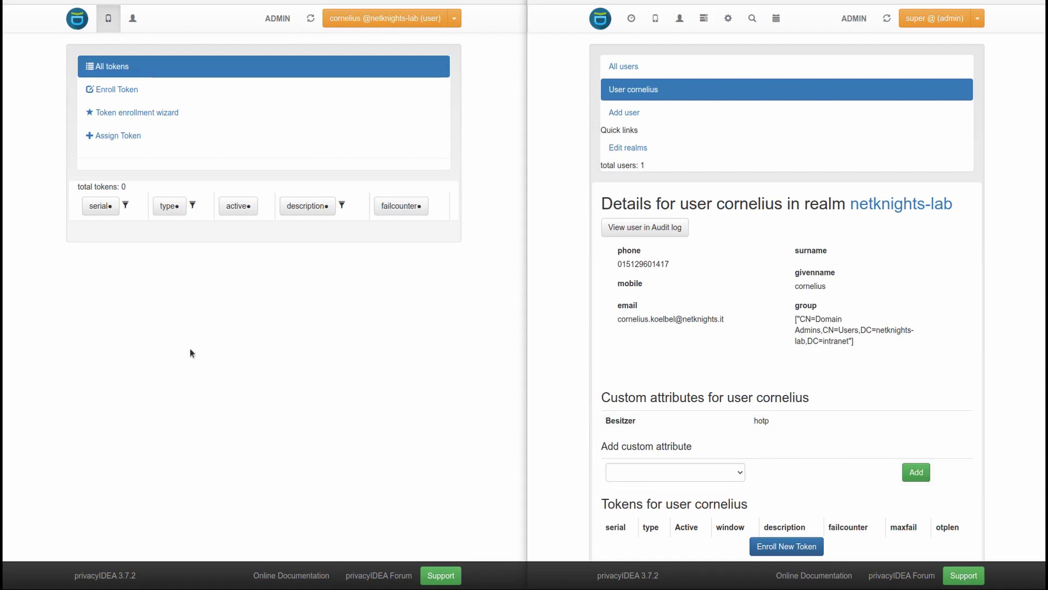
{"action": "left_click", "coordinate": [125, 88]}
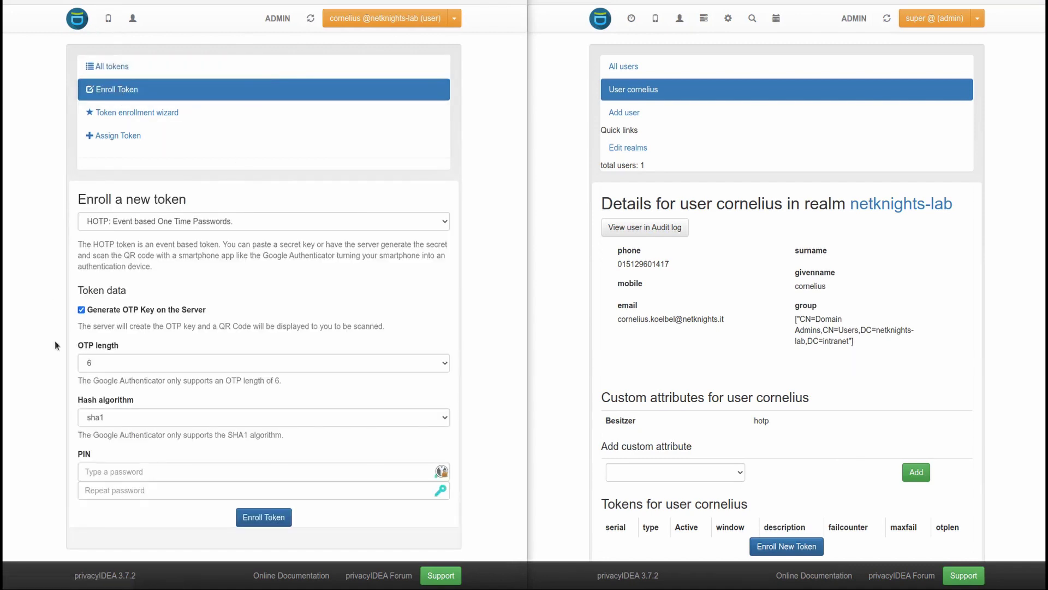
{"action": "left_click", "coordinate": [278, 516]}
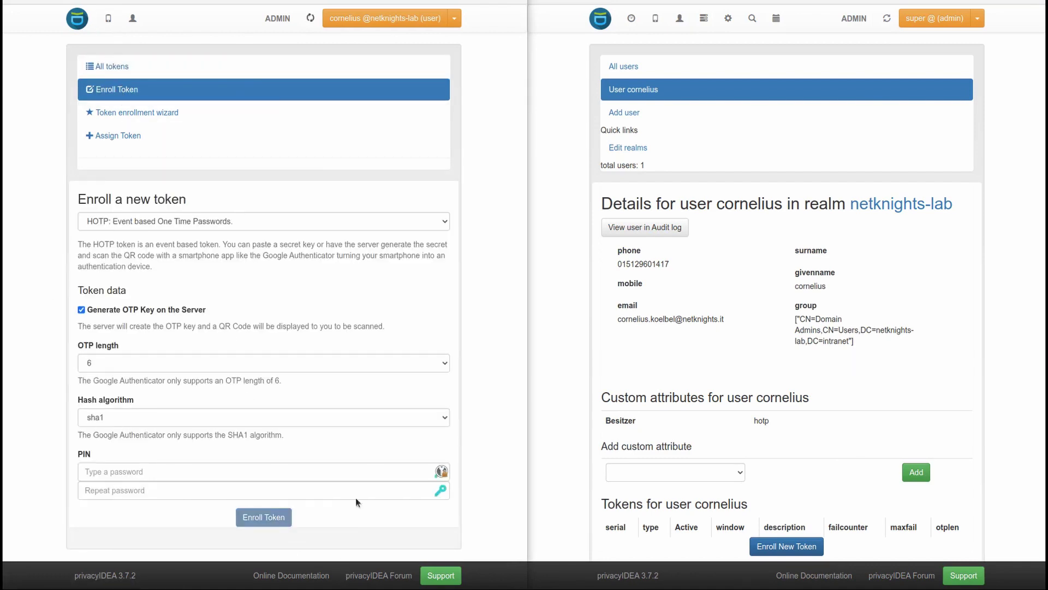
- Reload the admin view and open the new token OATH11106167 from the tokens table
{"action": "left_click", "coordinate": [886, 18]}
{"action": "scroll", "coordinate": [713, 397], "scroll_direction": "down", "scroll_amount": 3}
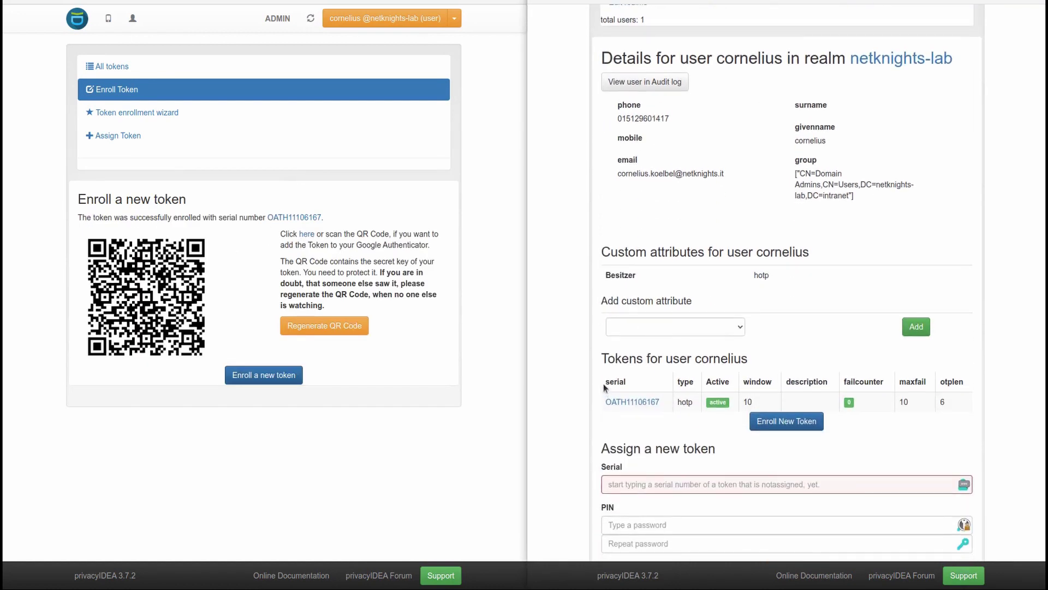
{"action": "left_click_drag", "start_coordinate": [605, 392], "coordinate": [652, 443]}
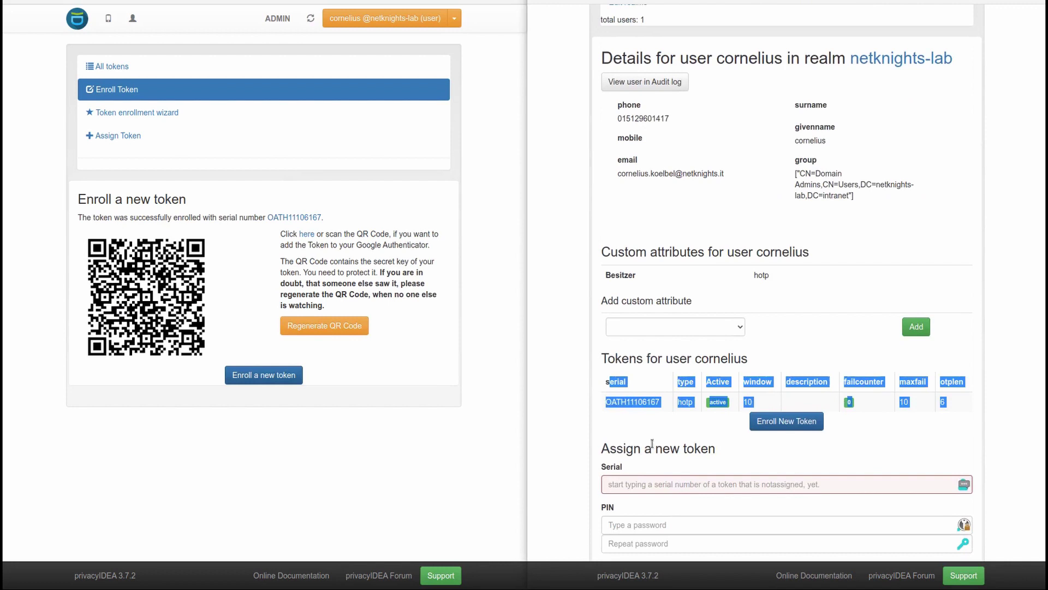
{"action": "left_click", "coordinate": [133, 267]}
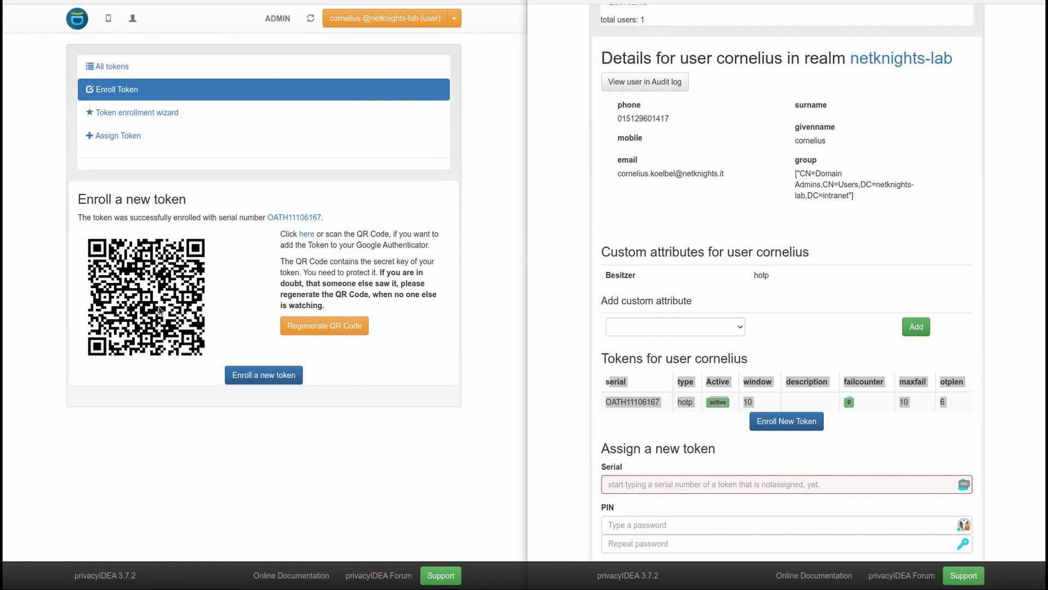
{"action": "left_click", "coordinate": [544, 315]}
- Review the details page of token OATH11106167
{"action": "left_click", "coordinate": [638, 401]}
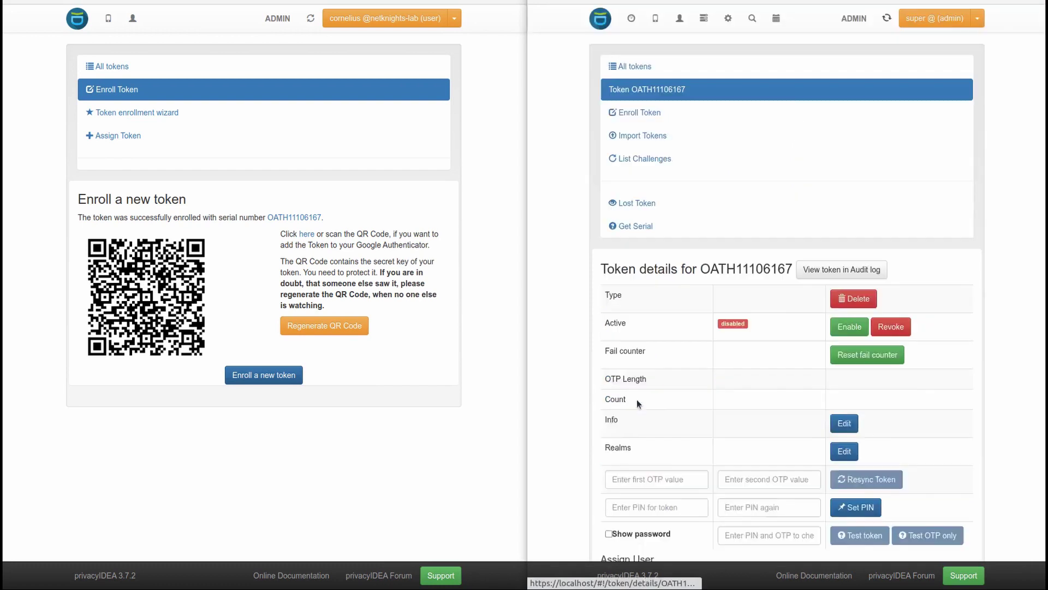
{"action": "scroll", "coordinate": [888, 377], "scroll_direction": "down", "scroll_amount": 2}
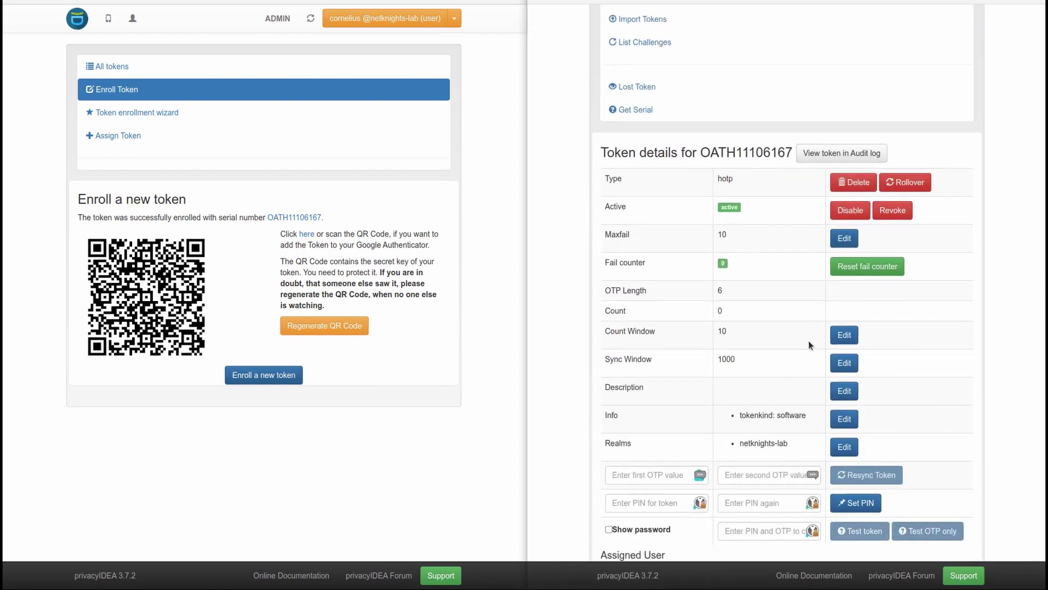
{"action": "scroll", "coordinate": [811, 340], "scroll_direction": "down", "scroll_amount": 2}
{"action": "scroll", "coordinate": [810, 339], "scroll_direction": "down", "scroll_amount": 1}
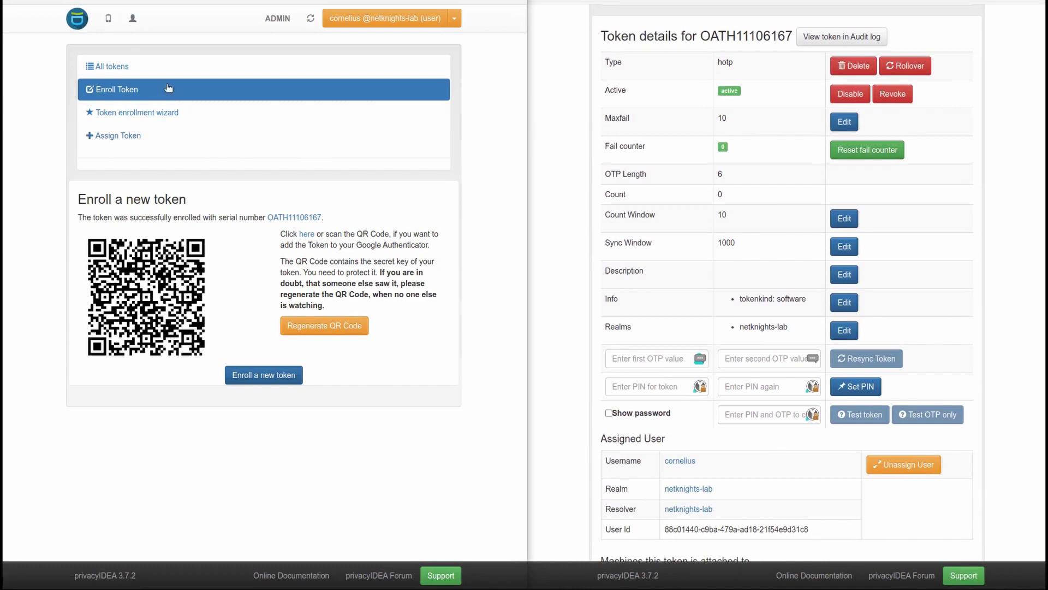
- Delete token OATH11106167 as admin and confirm the user's token list is empty
{"action": "left_click", "coordinate": [125, 66]}
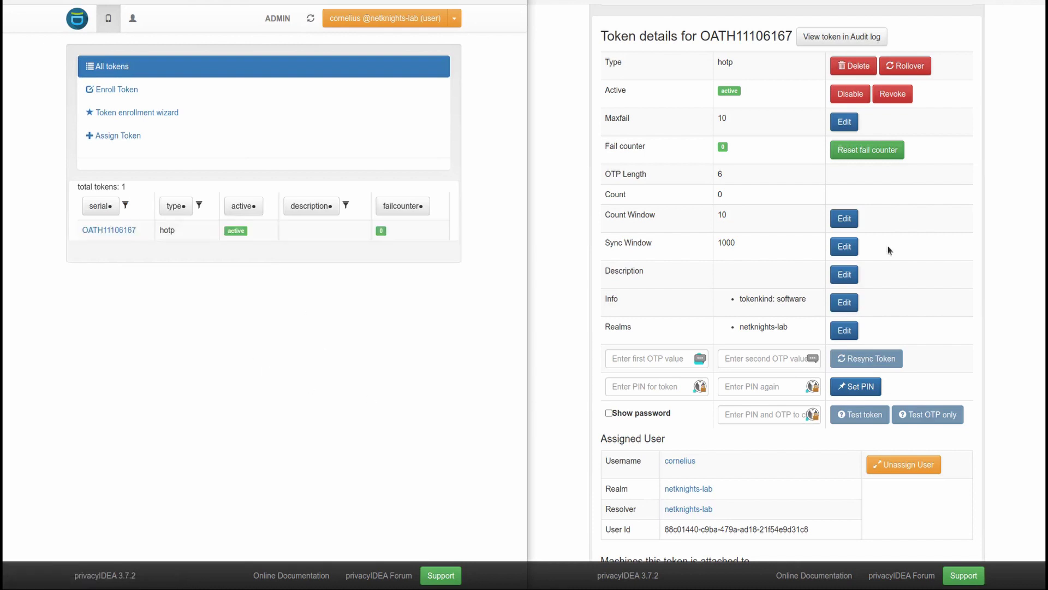
{"action": "scroll", "coordinate": [741, 276], "scroll_direction": "up", "scroll_amount": 5}
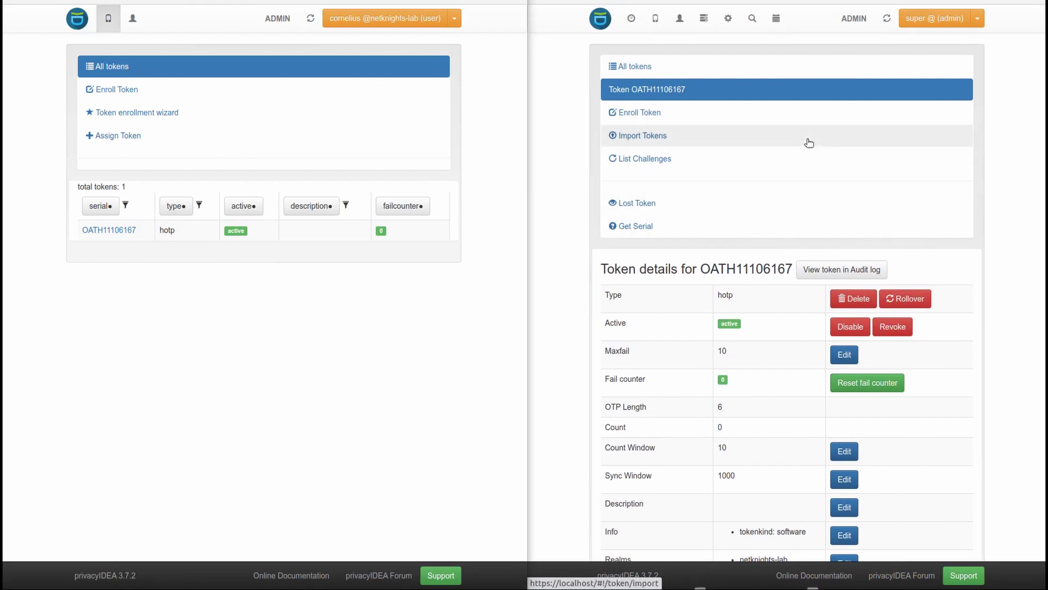
{"action": "left_click", "coordinate": [856, 302]}
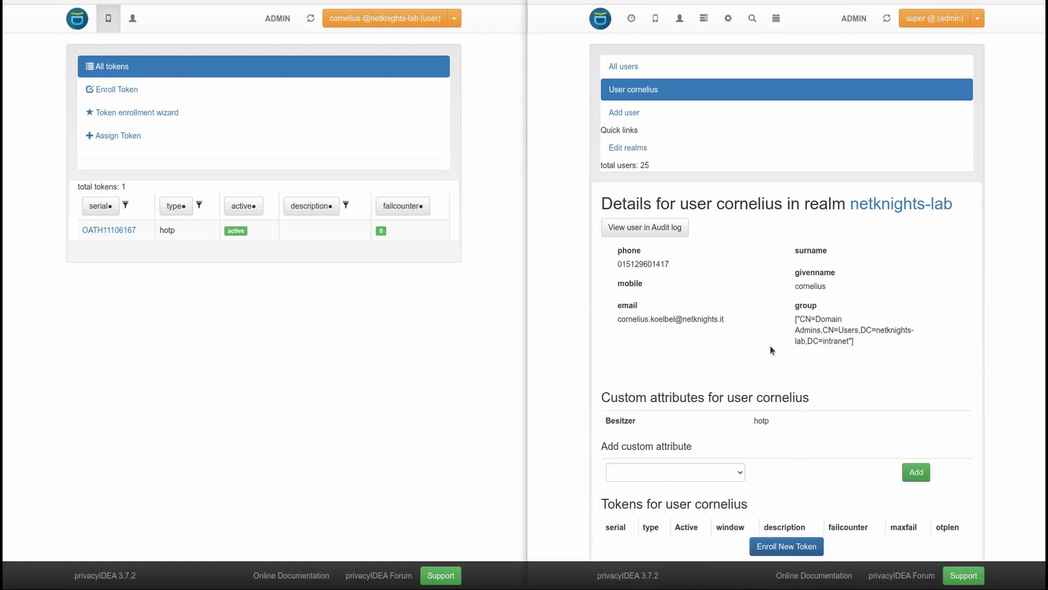
{"action": "left_click", "coordinate": [311, 18]}
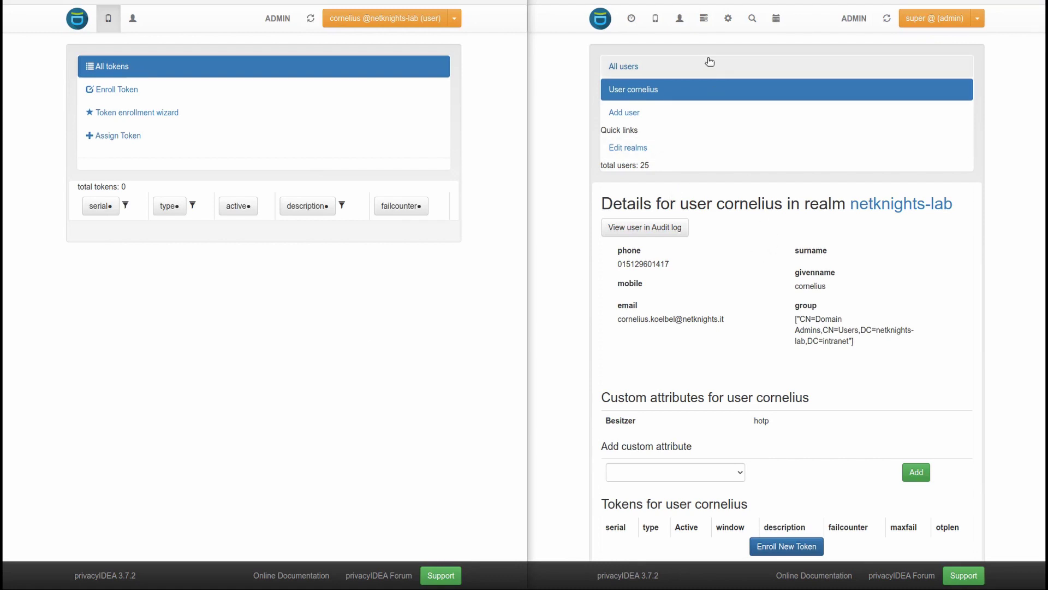
- In the system configuration, filter all policies by scope 'enr'
{"action": "left_click", "coordinate": [728, 18]}
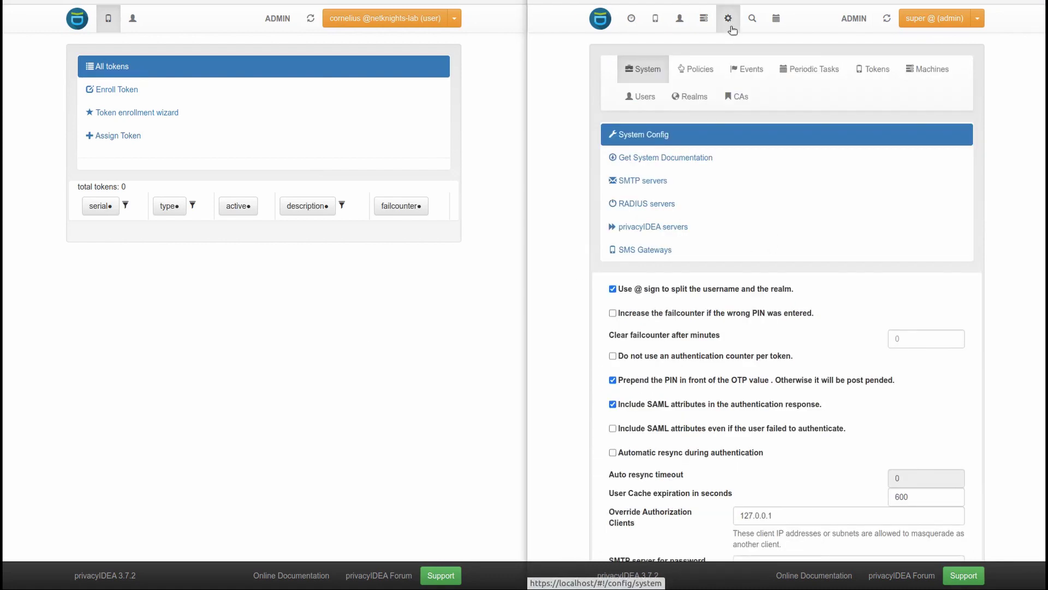
{"action": "left_click", "coordinate": [700, 69]}
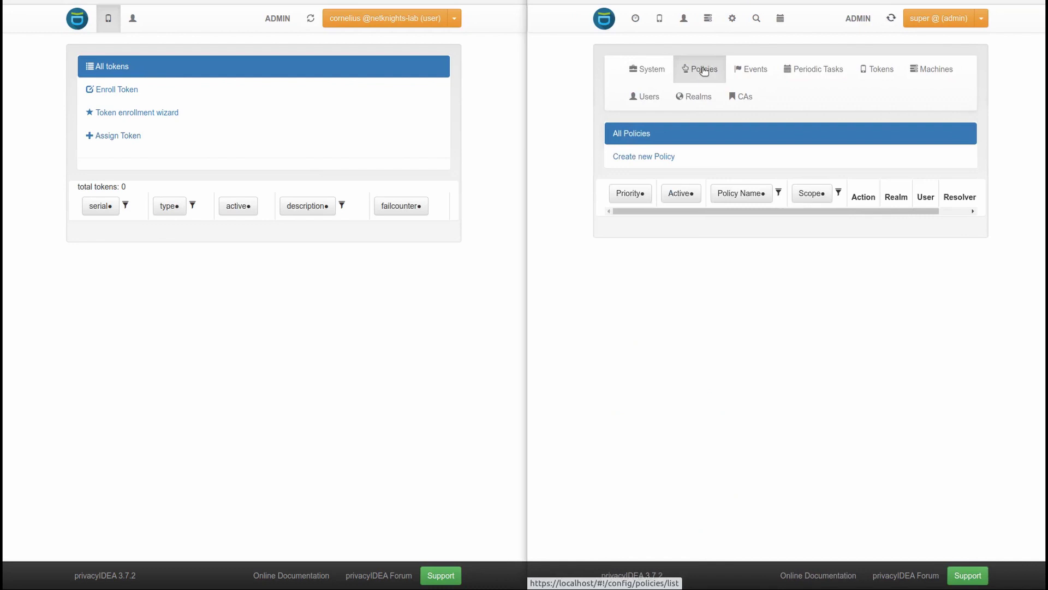
{"action": "left_click", "coordinate": [834, 193]}
{"action": "left_click", "coordinate": [803, 210]}
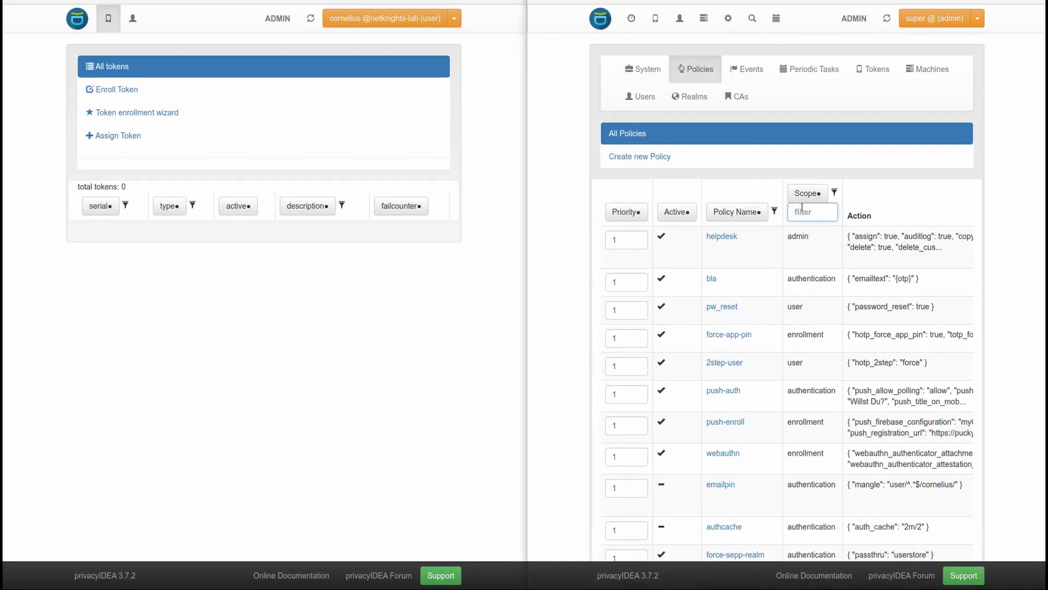
{"action": "type", "text": "enr"}
{"action": "scroll", "coordinate": [780, 350], "scroll_direction": "down", "scroll_amount": 1}
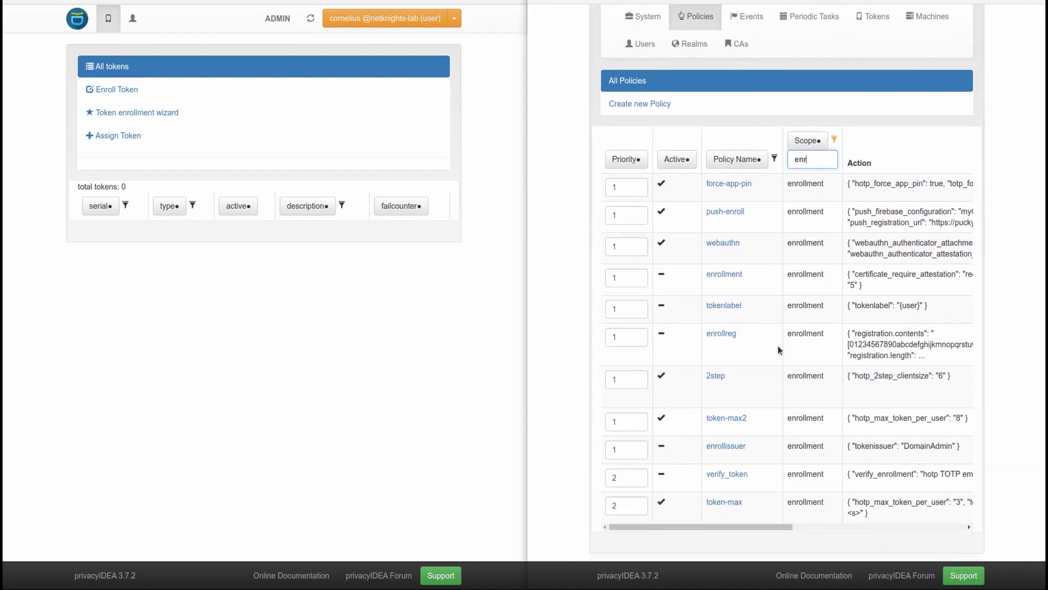
- Set verify_token's verify_enrollment types to hotp TOTP email sms and save the policy
{"action": "left_click", "coordinate": [727, 474]}
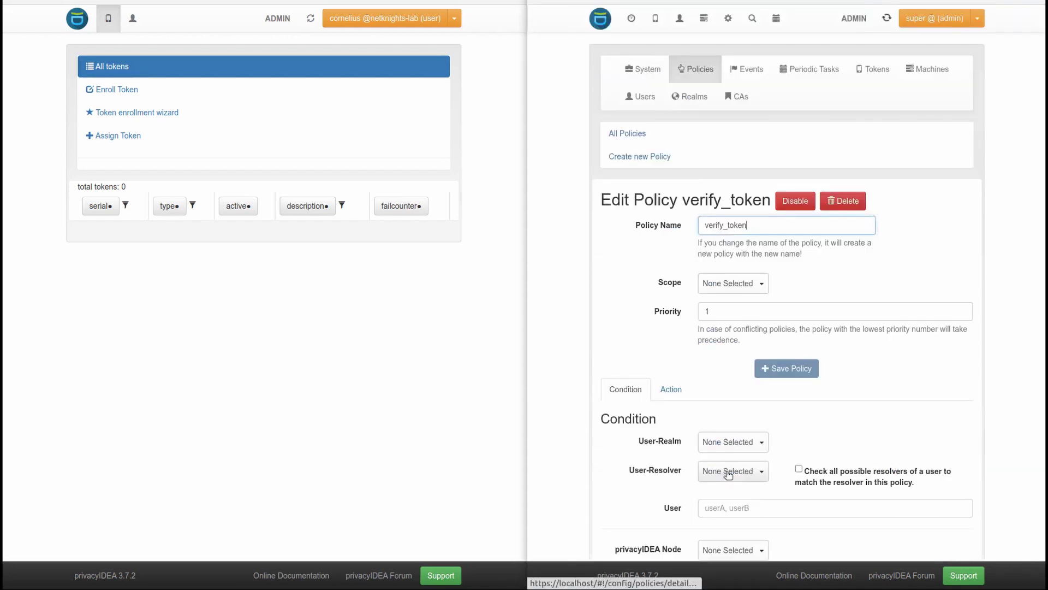
{"action": "scroll", "coordinate": [815, 244], "scroll_direction": "down", "scroll_amount": 3}
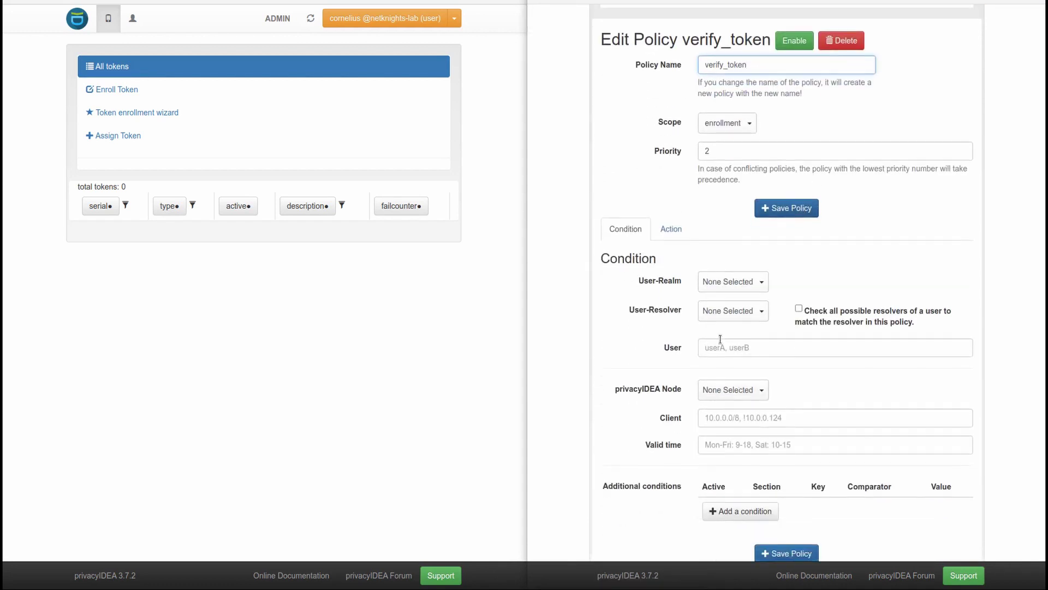
{"action": "left_click", "coordinate": [670, 195]}
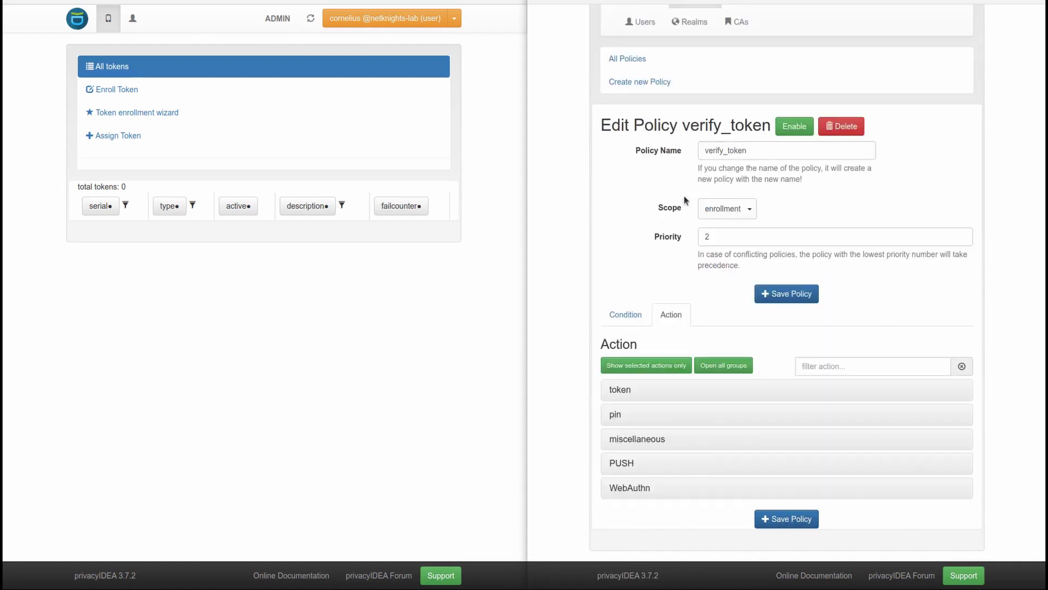
{"action": "left_click", "coordinate": [644, 366]}
{"action": "left_click", "coordinate": [689, 366]}
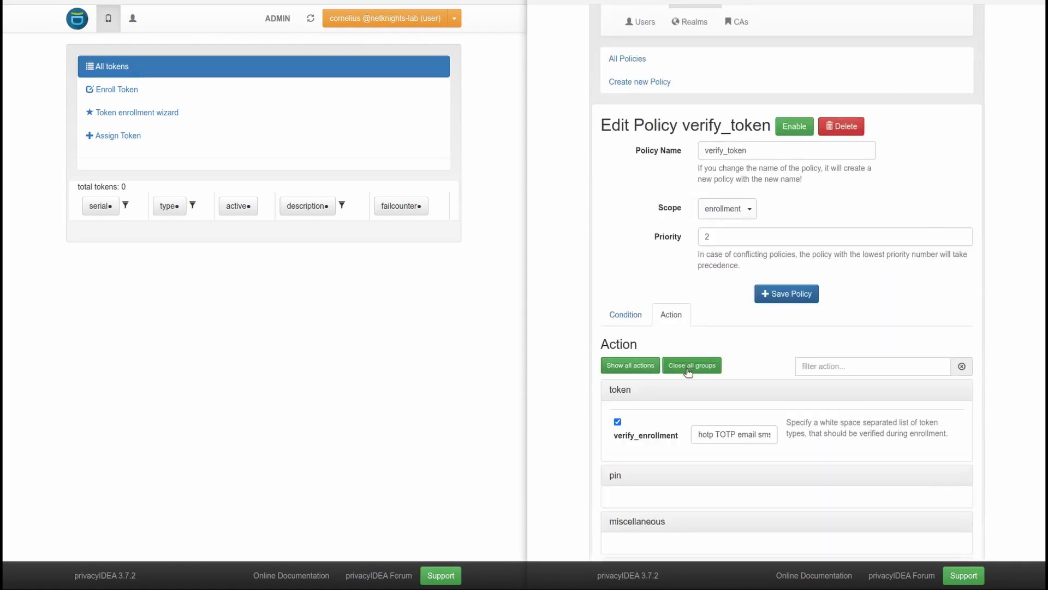
{"action": "scroll", "coordinate": [688, 372], "scroll_direction": "down", "scroll_amount": 1}
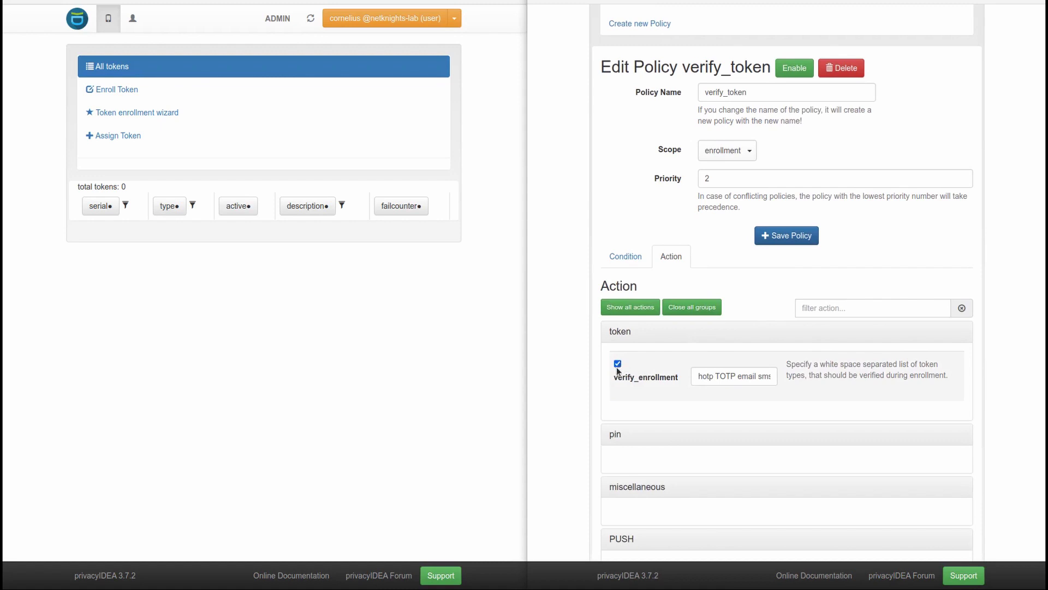
{"action": "left_click", "coordinate": [701, 376]}
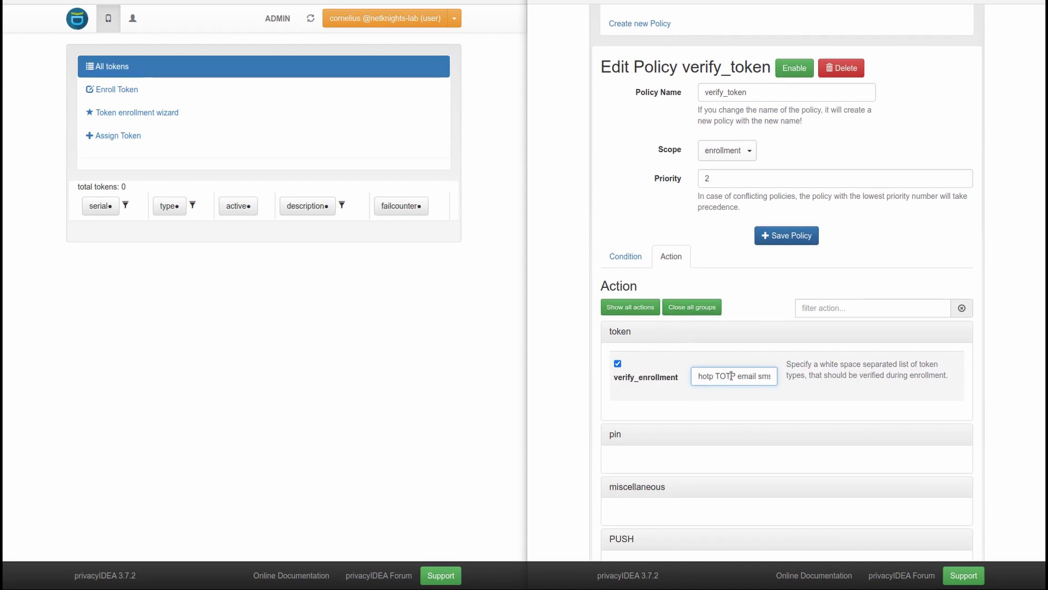
{"action": "left_click", "coordinate": [801, 237]}
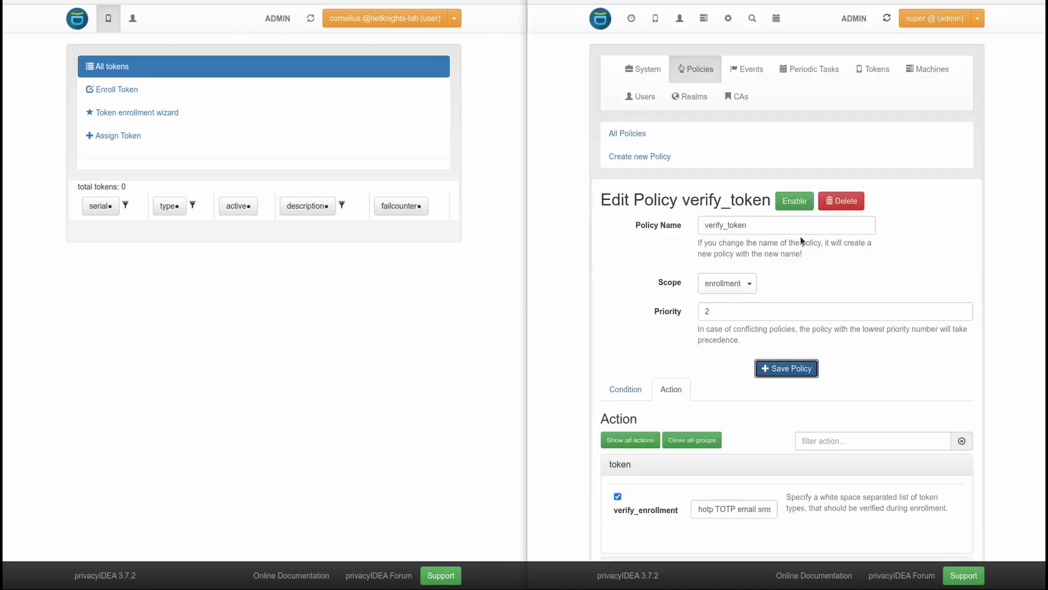
- Filter the policy list by policy name 'veri'
{"action": "scroll", "coordinate": [797, 240], "scroll_direction": "down", "scroll_amount": 4}
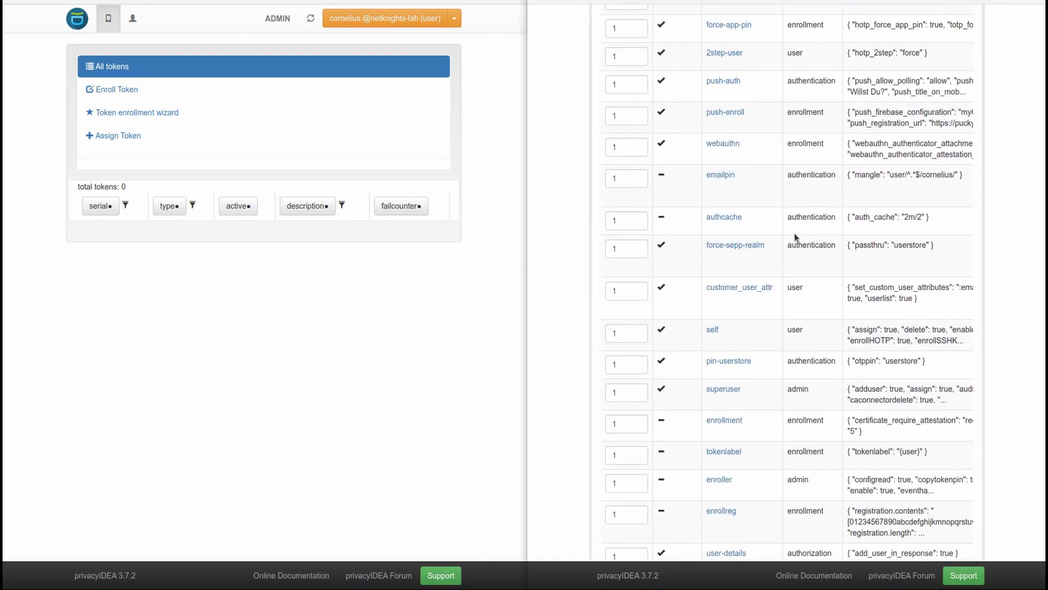
{"action": "scroll", "coordinate": [774, 213], "scroll_direction": "up", "scroll_amount": 5}
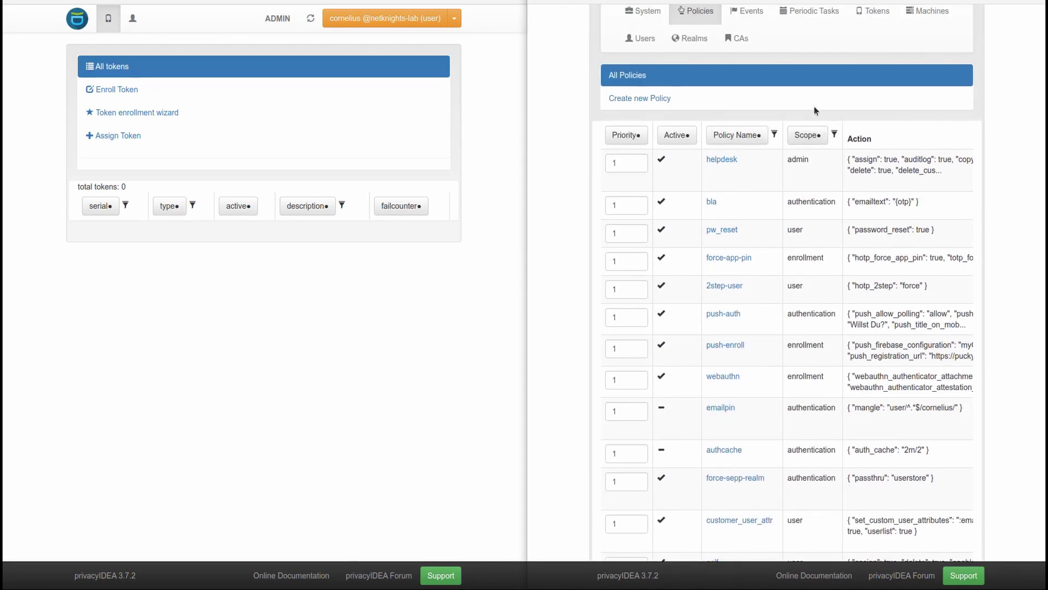
{"action": "left_click", "coordinate": [775, 136]}
{"action": "type", "text": "veri"}
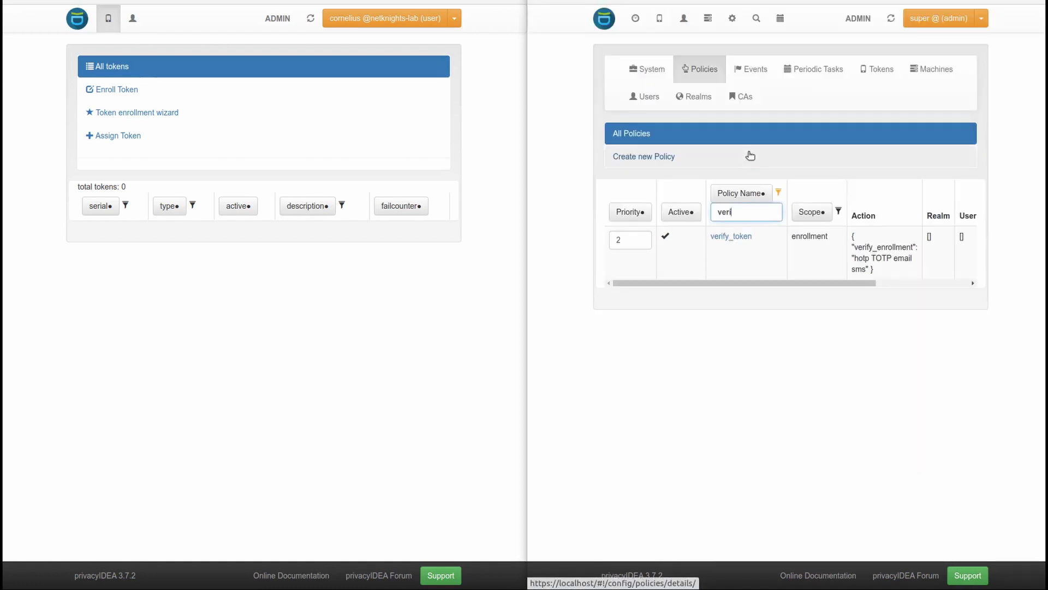
- Enroll a default HOTP token, leaving OATH111061A1 awaiting one-time password verification
{"action": "left_click", "coordinate": [297, 67]}
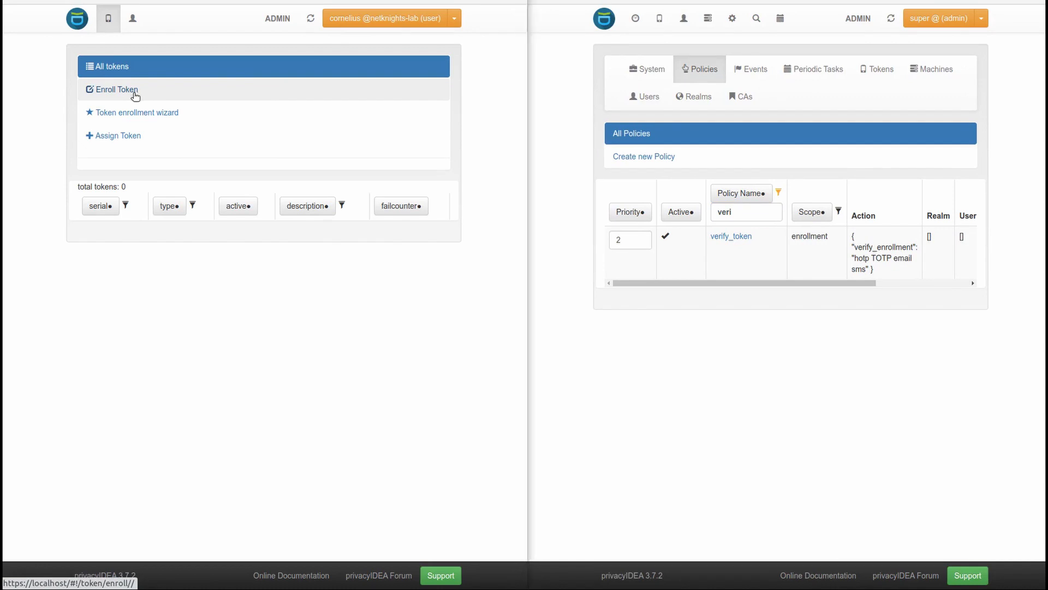
{"action": "left_click", "coordinate": [135, 95]}
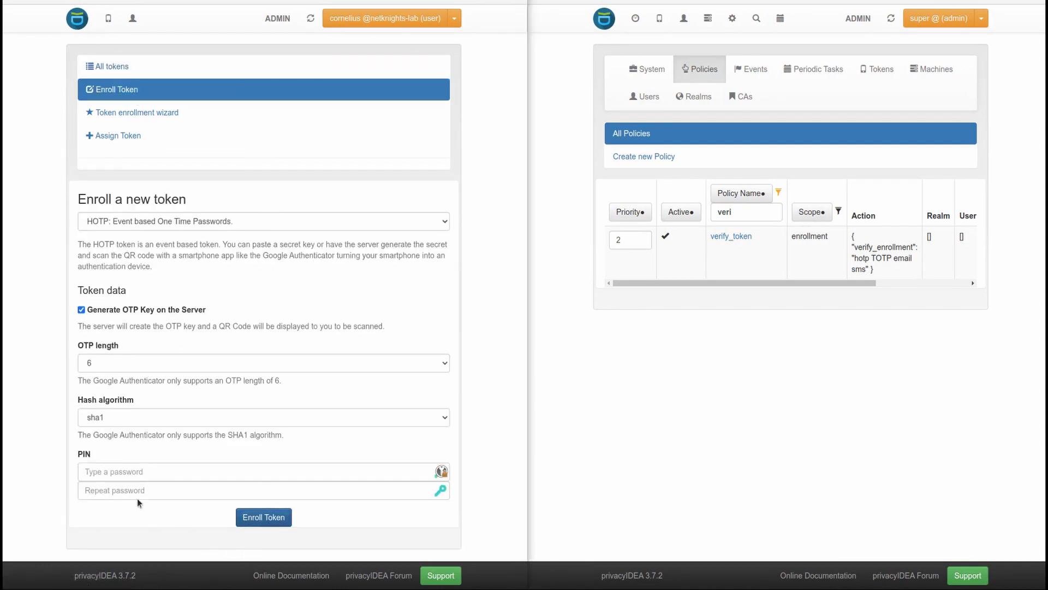
{"action": "left_click", "coordinate": [260, 518]}
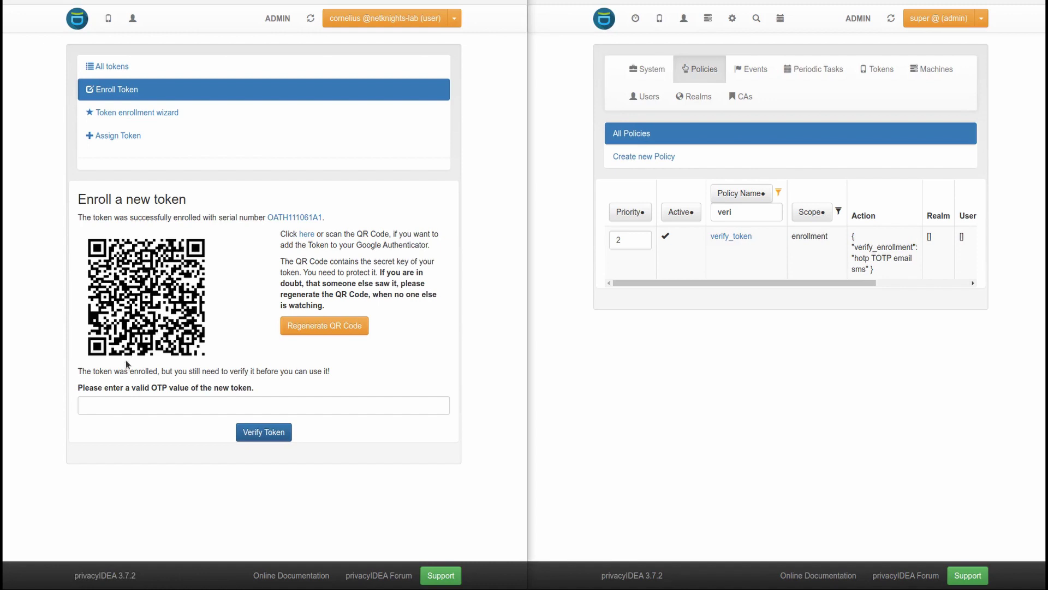
{"action": "left_click", "coordinate": [114, 404]}
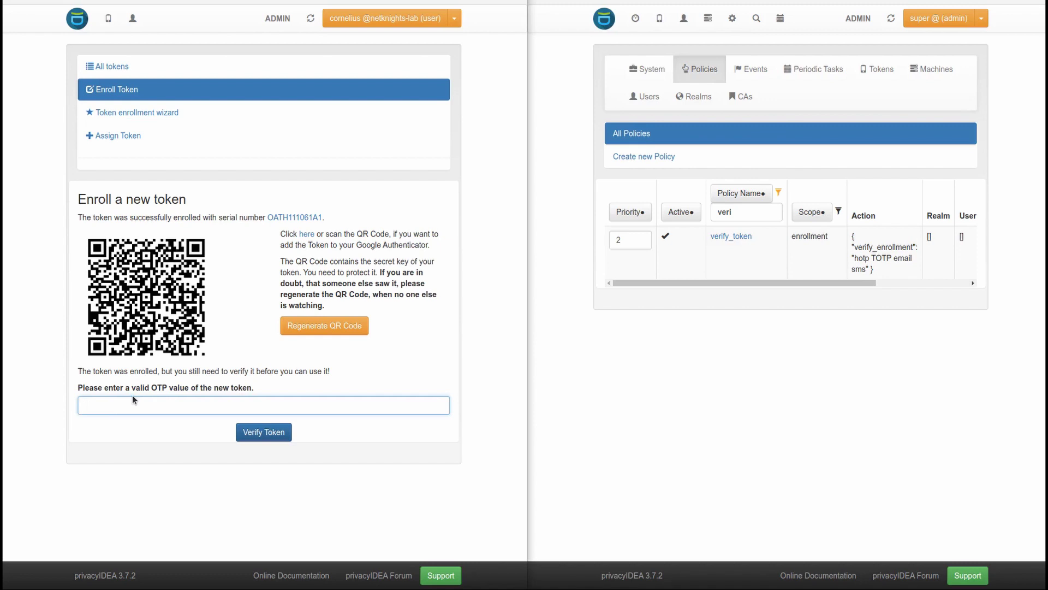
{"action": "left_click", "coordinate": [722, 69]}
- Filter the admin Users list by username and open the matching user's details
{"action": "left_click", "coordinate": [686, 21]}
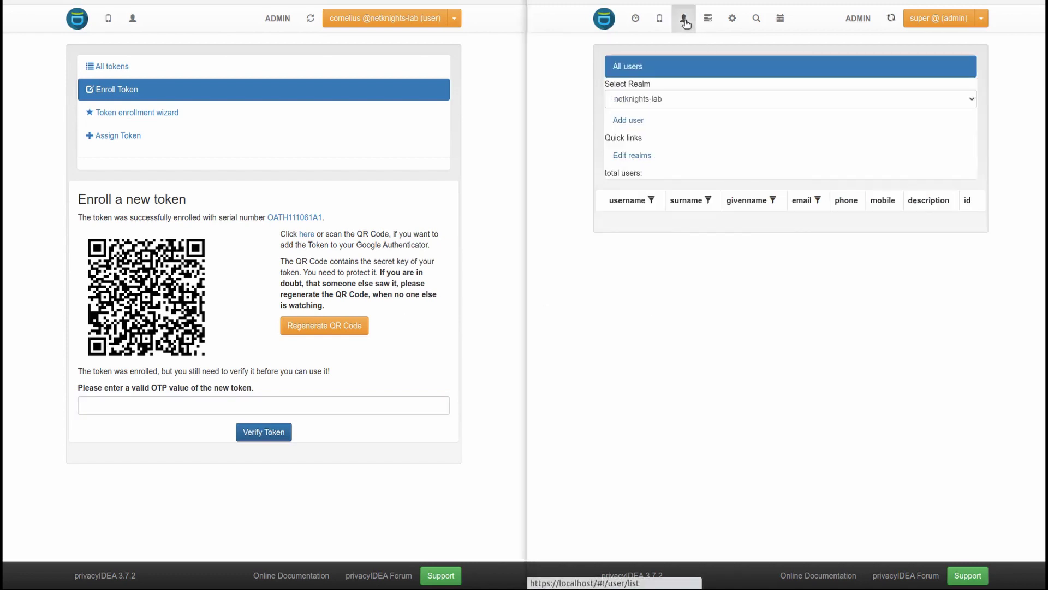
{"action": "left_click", "coordinate": [647, 244]}
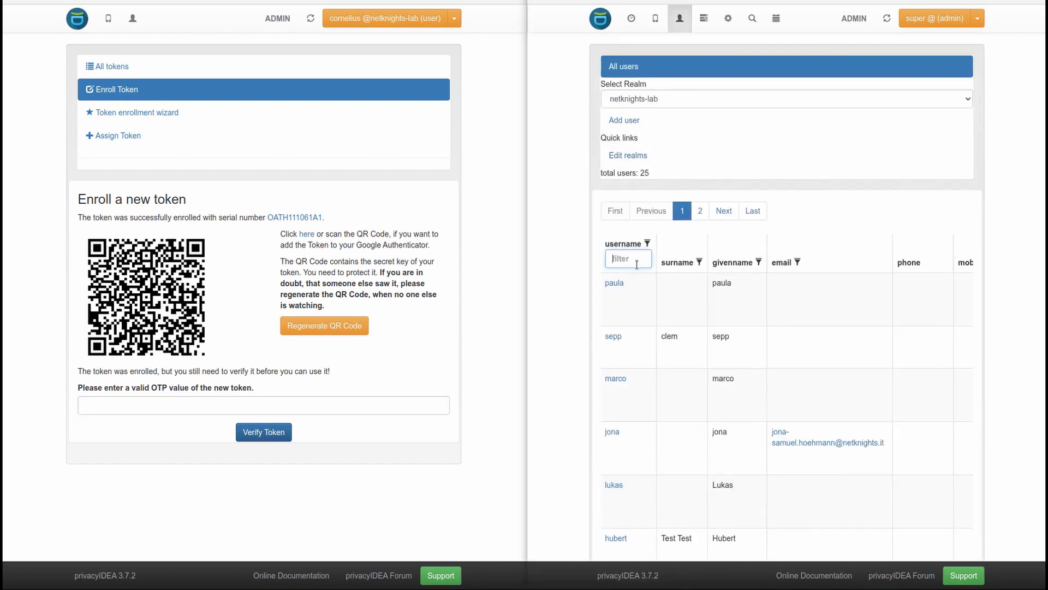
{"action": "left_click", "coordinate": [636, 261]}
{"action": "type", "text": "cor"}
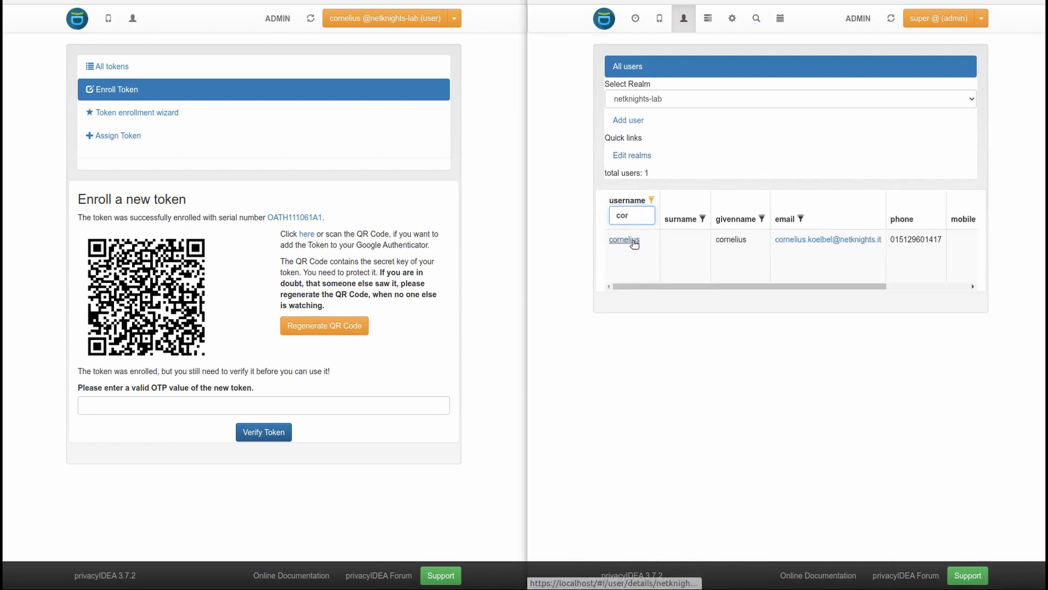
{"action": "left_click", "coordinate": [637, 240]}
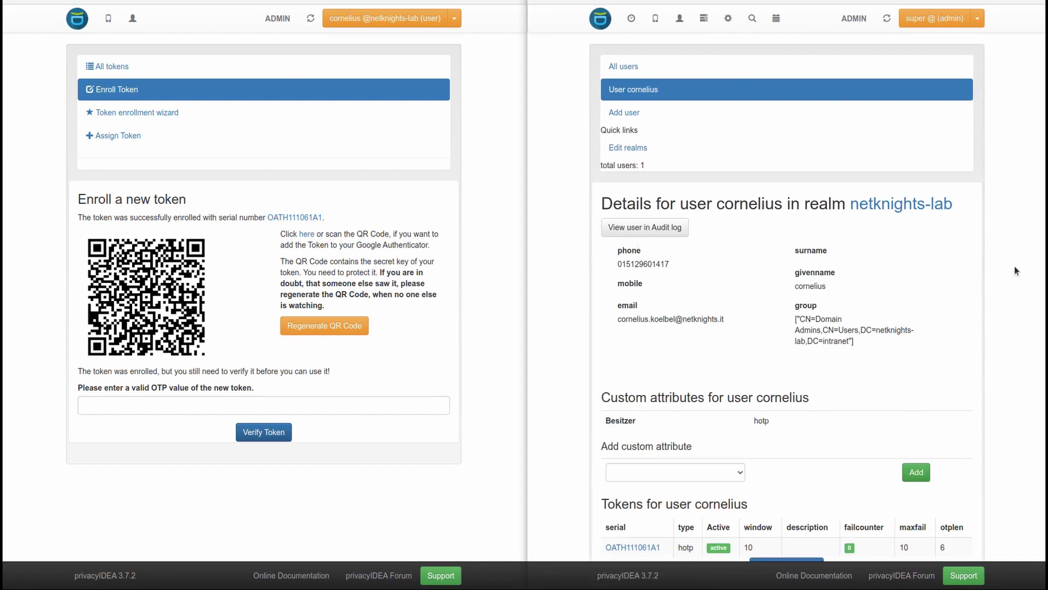
{"action": "scroll", "coordinate": [928, 265], "scroll_direction": "down", "scroll_amount": 4}
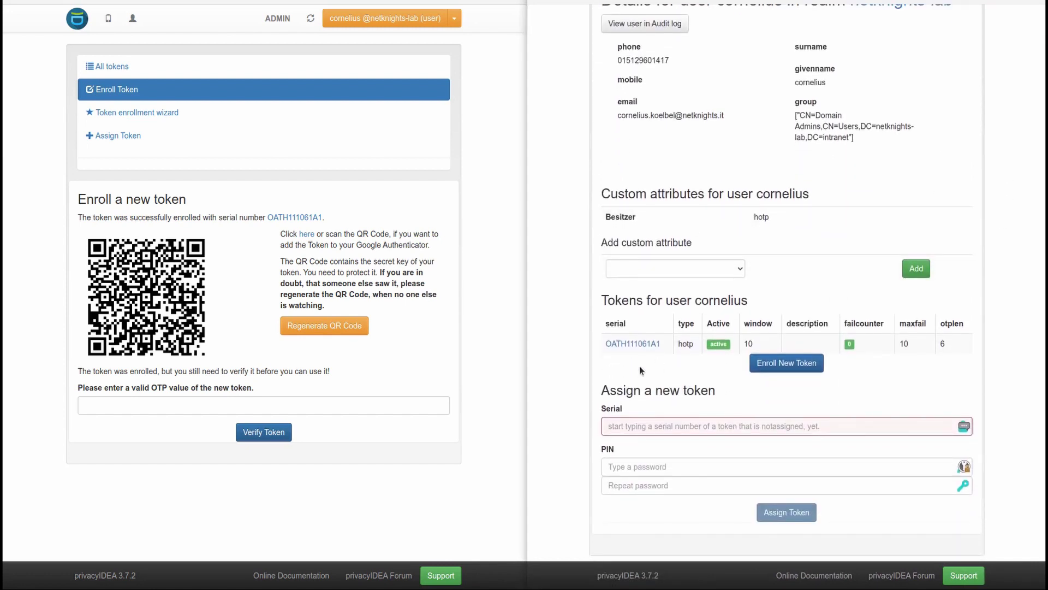
- Open token OATH111061A1 showing rollout state verify, and enter its one-time password
{"action": "left_click", "coordinate": [638, 344]}
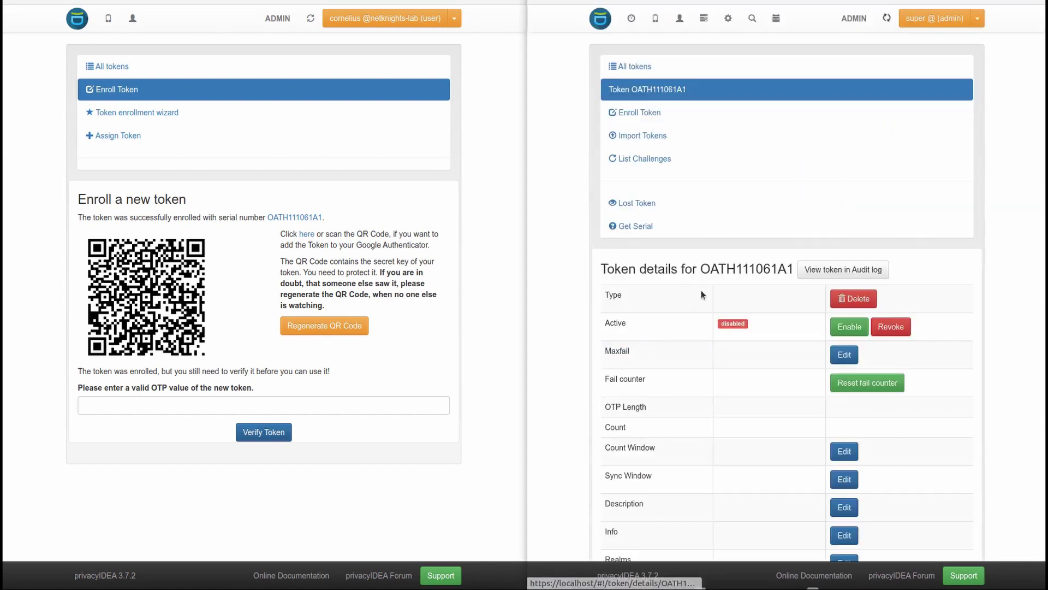
{"action": "scroll", "coordinate": [791, 134], "scroll_direction": "down", "scroll_amount": 1}
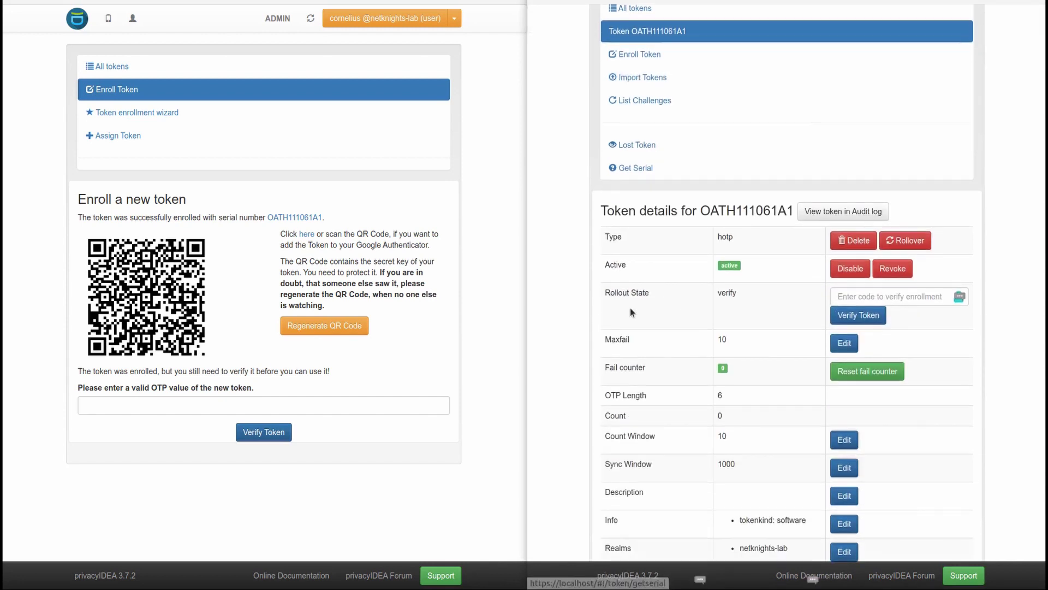
{"action": "left_click_drag", "start_coordinate": [608, 293], "coordinate": [641, 296]}
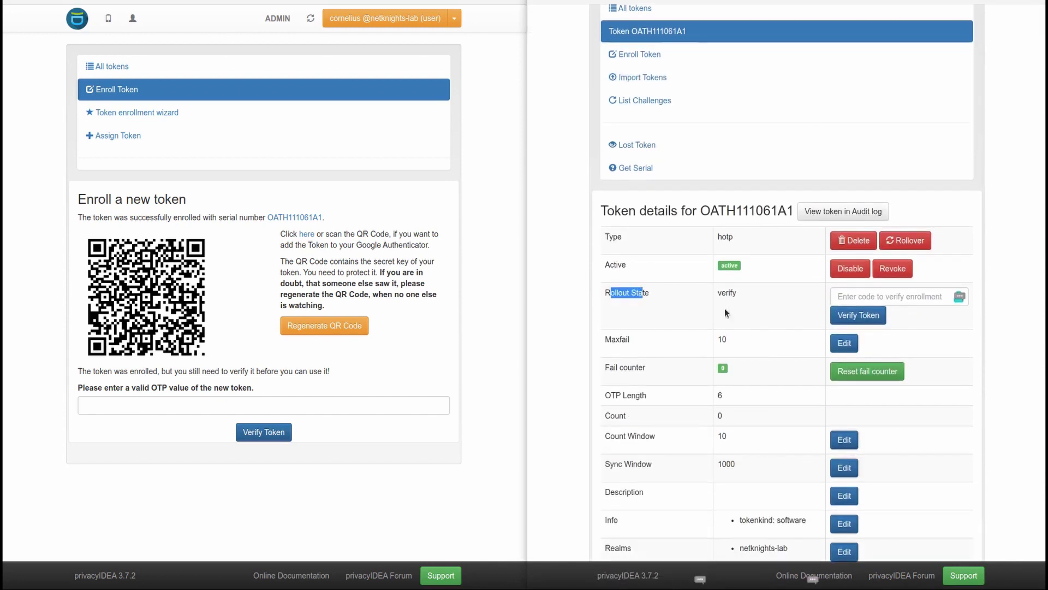
{"action": "double_click", "coordinate": [727, 293]}
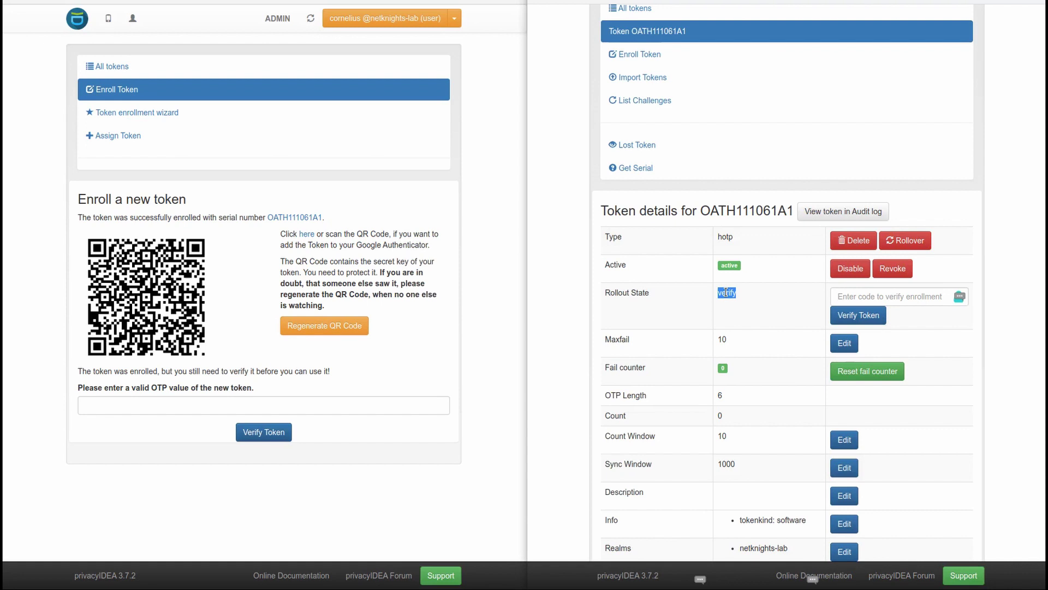
{"action": "left_click", "coordinate": [215, 397]}
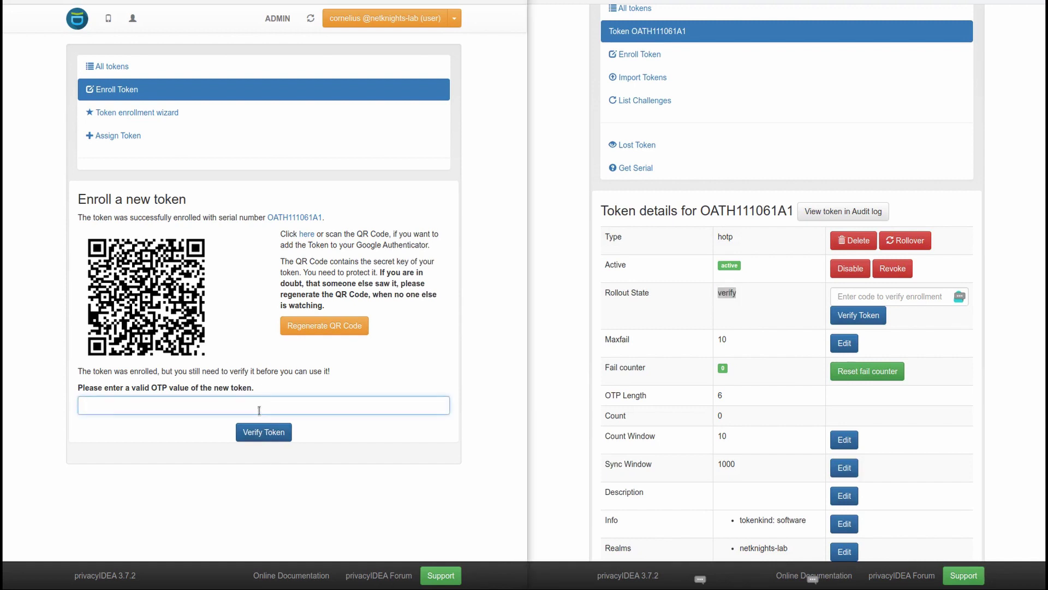
- Verify token OATH111061A1 and reload its admin details to check the rollout state
{"action": "left_click", "coordinate": [267, 433]}
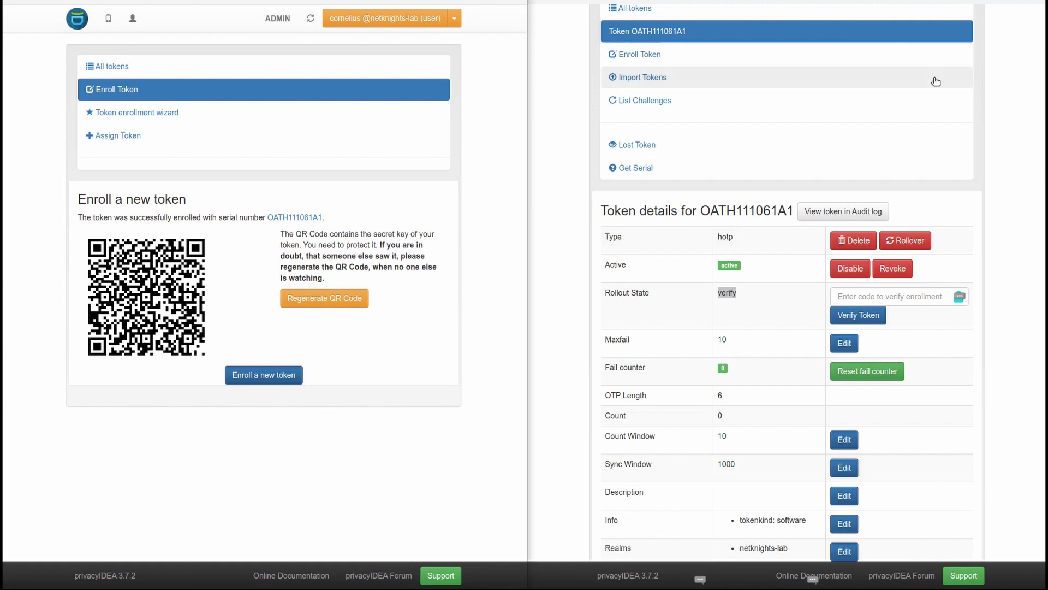
{"action": "scroll", "coordinate": [1001, 103], "scroll_direction": "up", "scroll_amount": 2}
{"action": "left_click", "coordinate": [887, 18]}
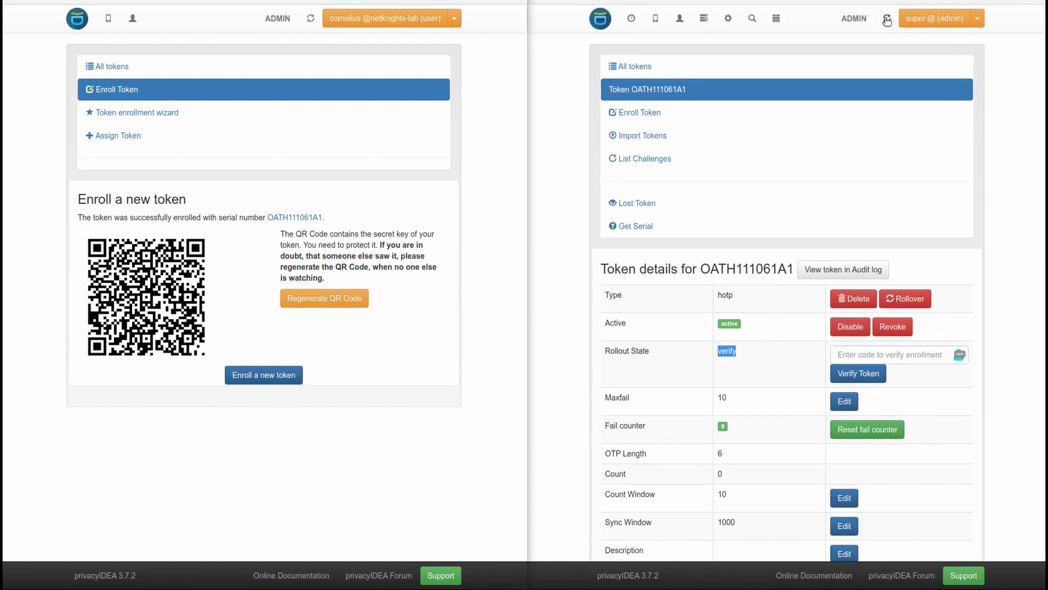
{"action": "left_click_drag", "start_coordinate": [599, 353], "coordinate": [737, 353]}
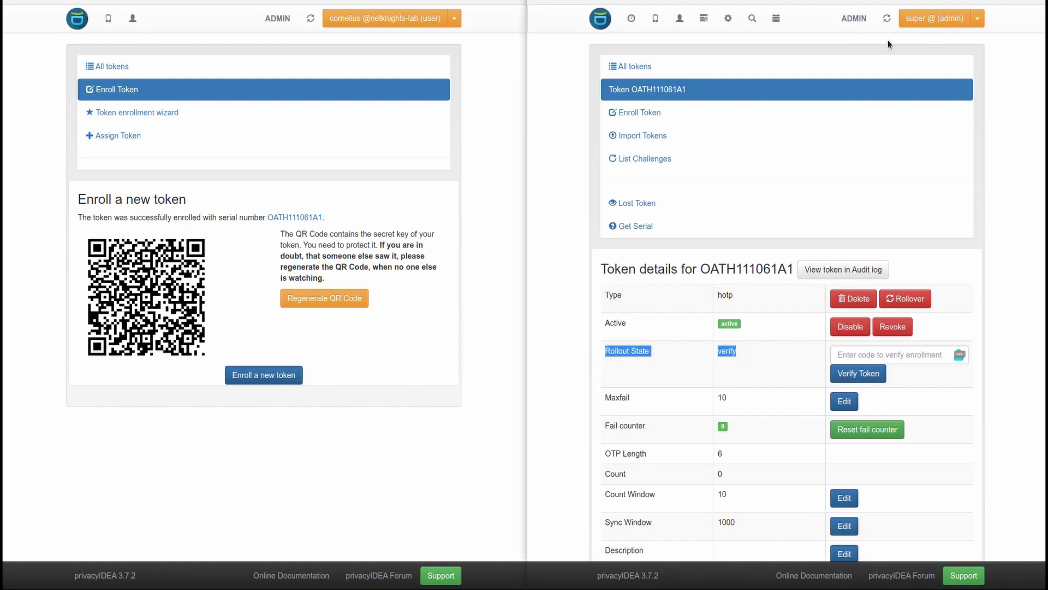
{"action": "left_click", "coordinate": [888, 19]}
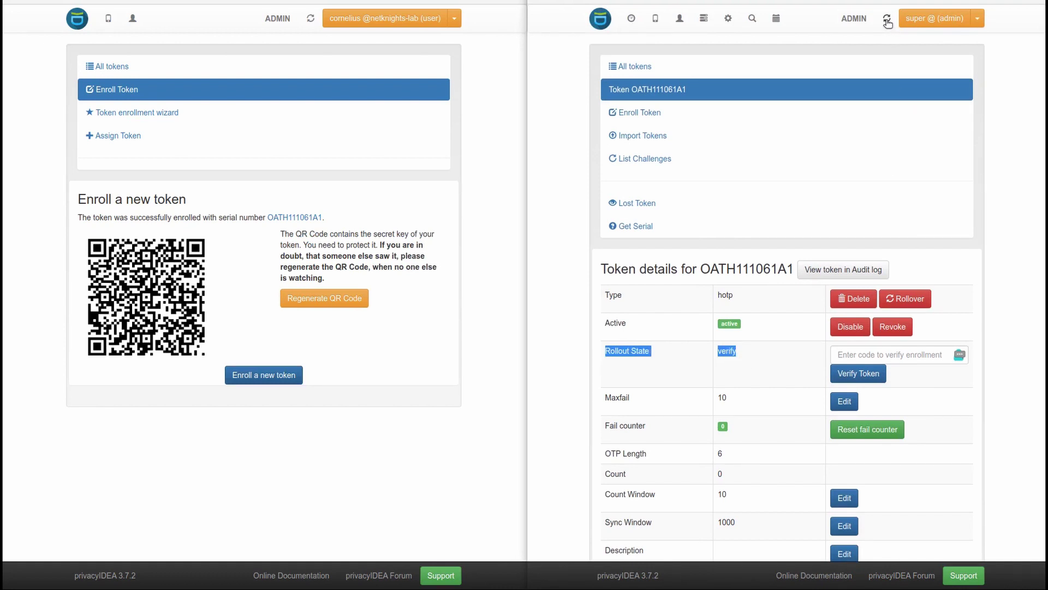